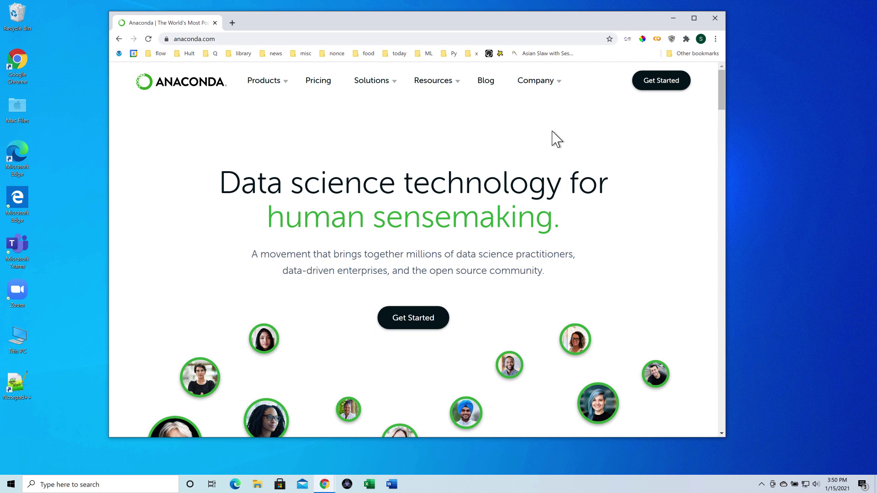
# - Open the Individual Edition product page on the Anaconda site and look through its overview
pyautogui.moveTo(266, 90)
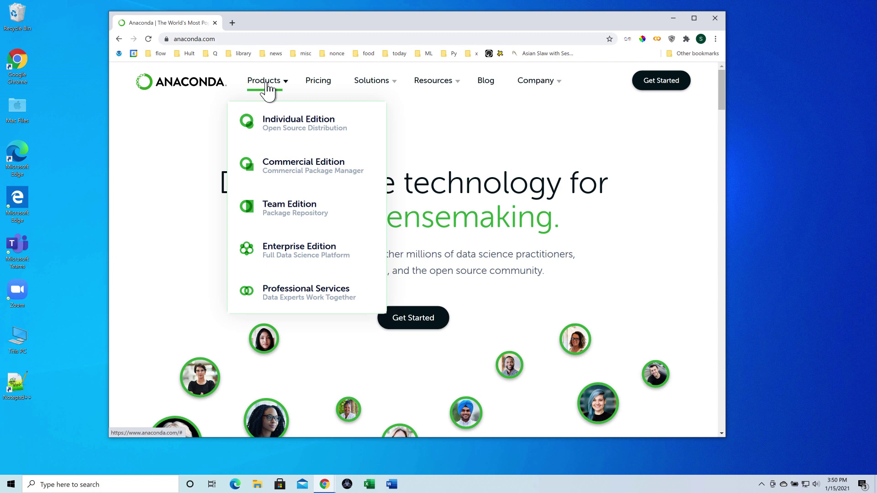
pyautogui.click(304, 123)
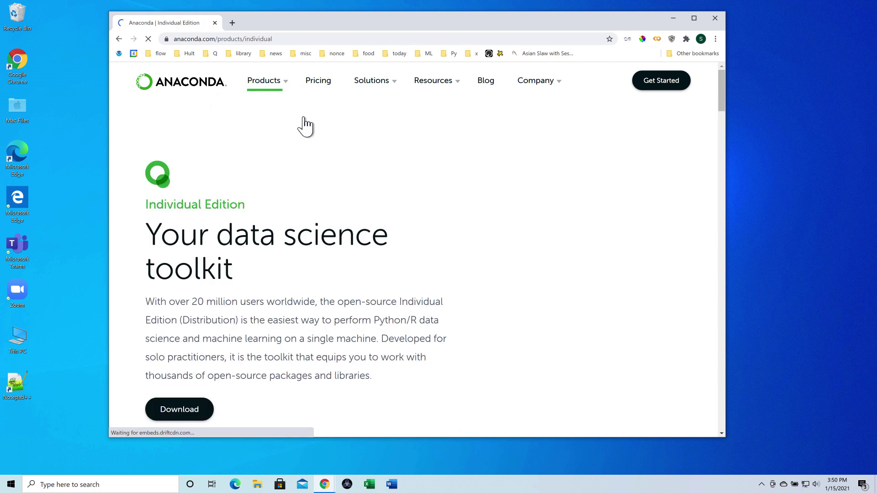
pyautogui.scroll(-2, 304, 125)
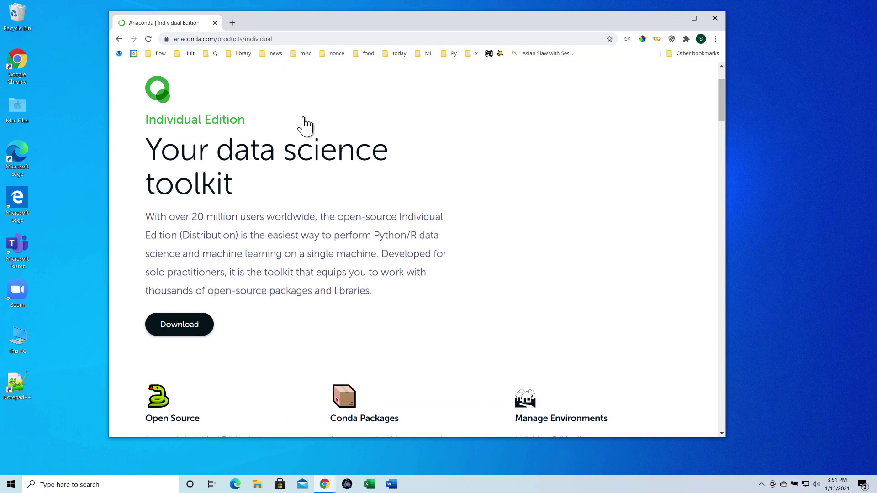
pyautogui.scroll(1, 305, 126)
pyautogui.scroll(-15, 304, 126)
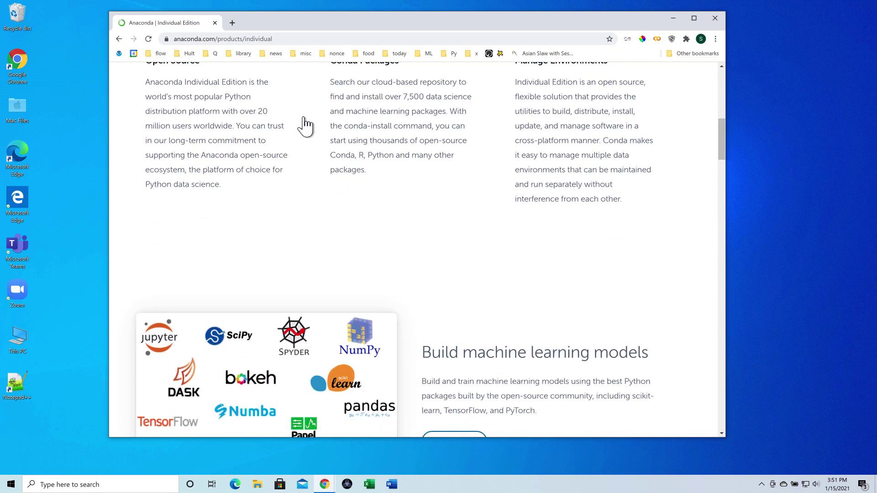
pyautogui.scroll(15, 304, 126)
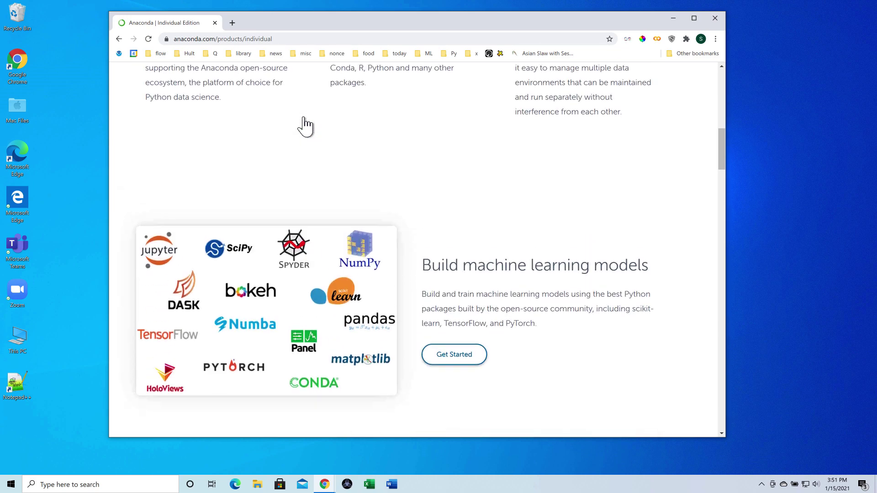
pyautogui.scroll(-1, 304, 126)
pyautogui.scroll(1, 304, 126)
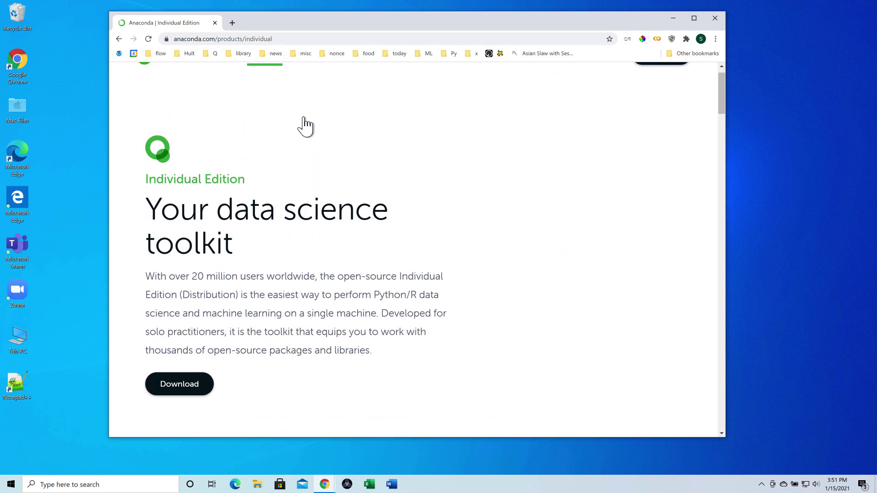
pyautogui.scroll(1, 305, 126)
pyautogui.scroll(-3, 305, 126)
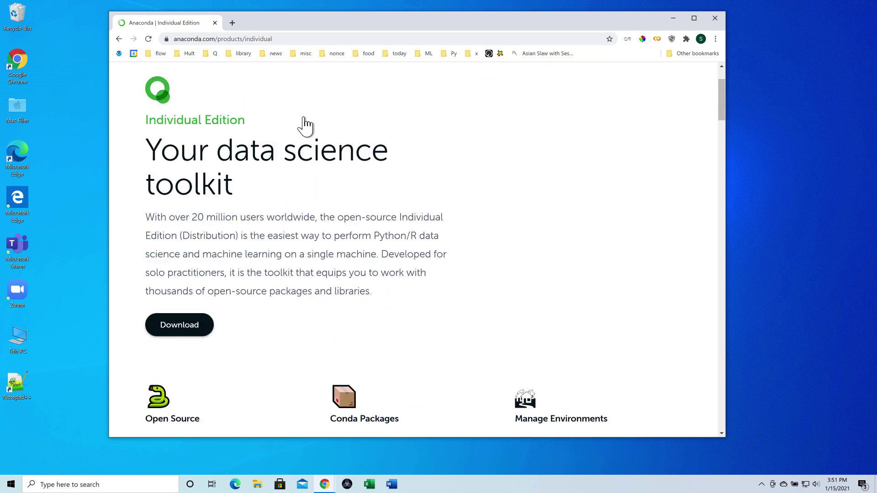
pyautogui.scroll(2, 304, 123)
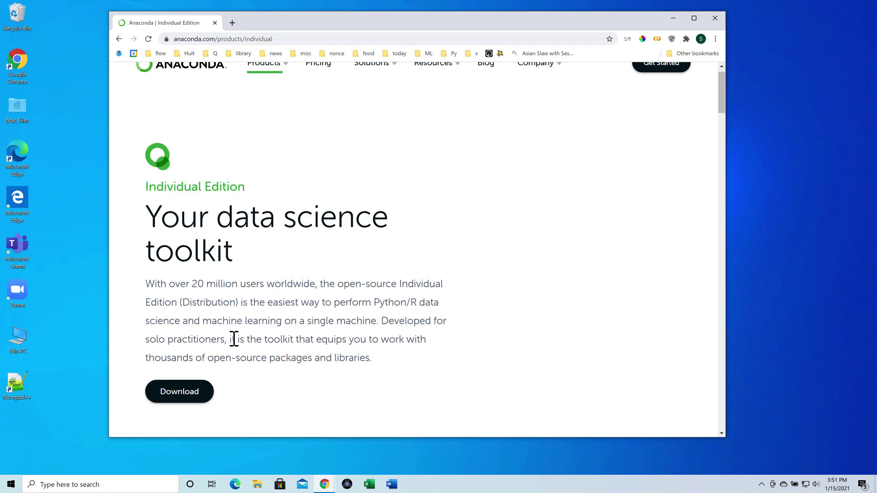
# - Download the Windows 64-Bit Graphical Installer for Python 3.8 and launch the downloaded file
pyautogui.scroll(-12, 180, 393)
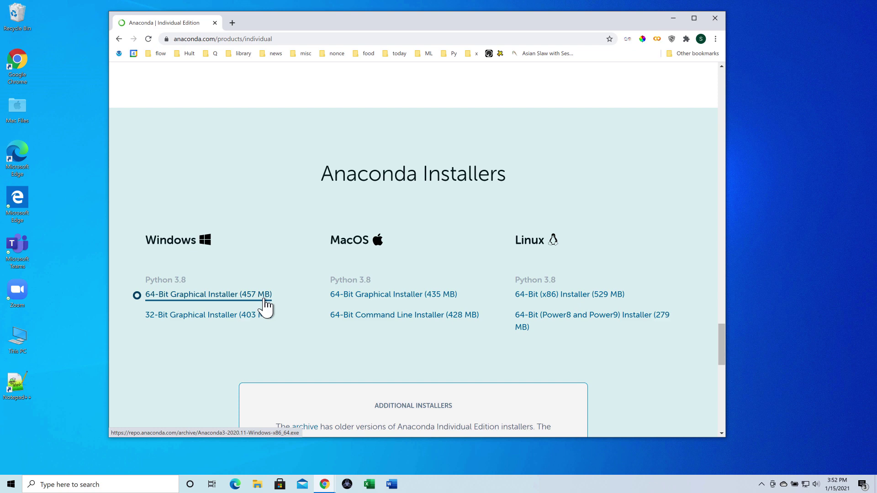
pyautogui.click(177, 296)
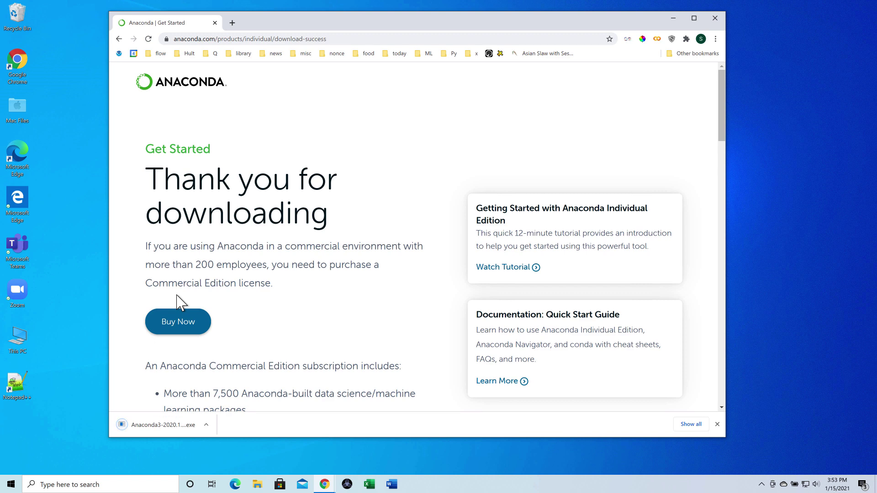
pyautogui.click(173, 427)
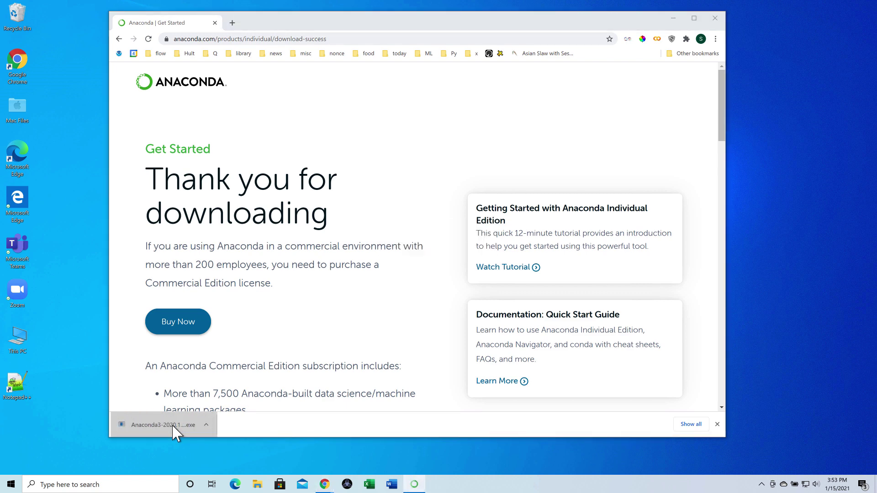
pyautogui.moveTo(454, 154); pyautogui.dragTo(396, 121)
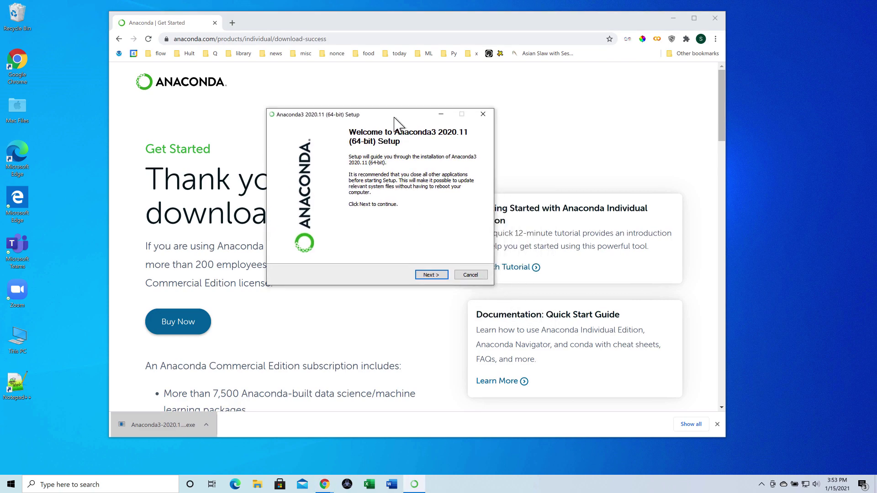
# - Start the Anaconda3 2020.11 setup, read through the license agreement and accept it
pyautogui.click(438, 277)
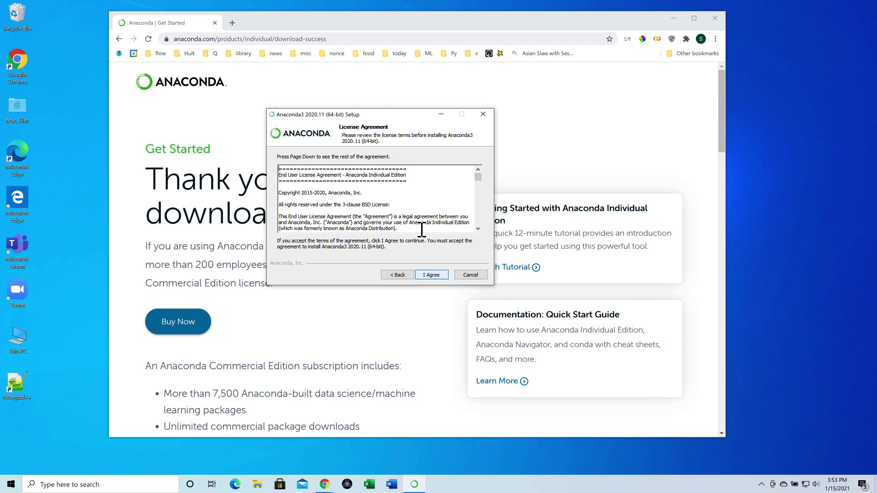
pyautogui.scroll(-15, 404, 182)
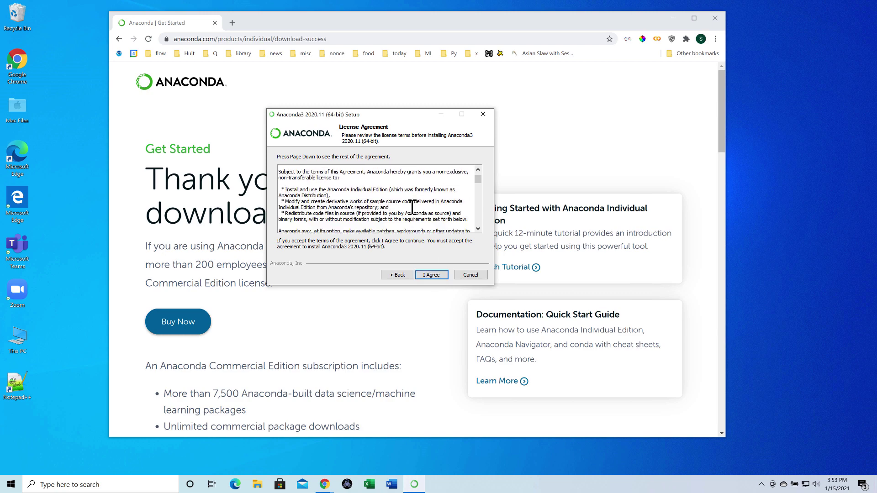
pyautogui.scroll(-15, 412, 208)
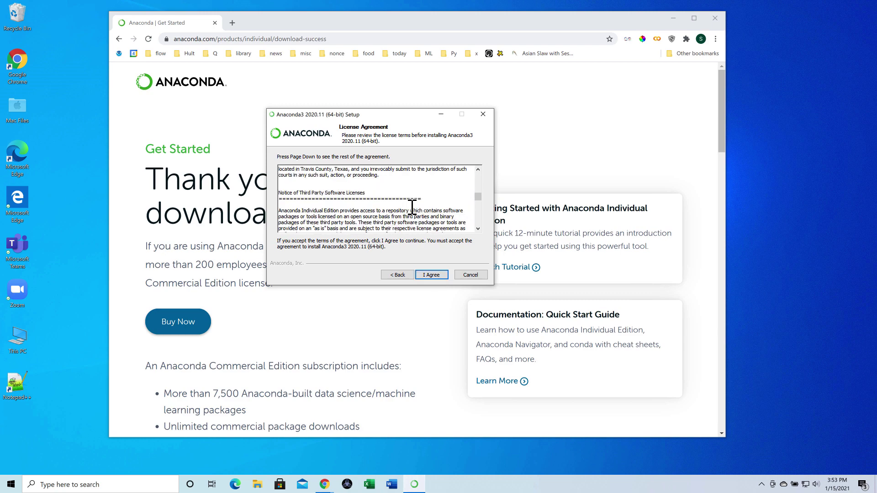
pyautogui.scroll(-10, 412, 208)
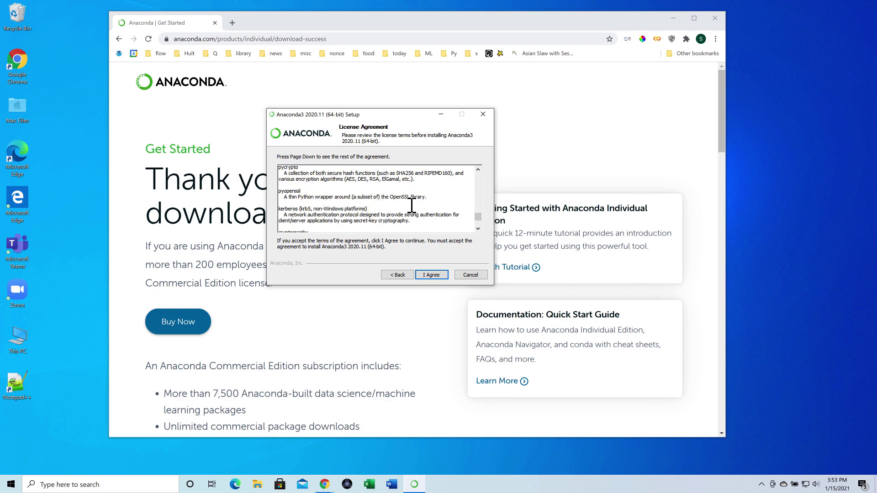
pyautogui.click(432, 275)
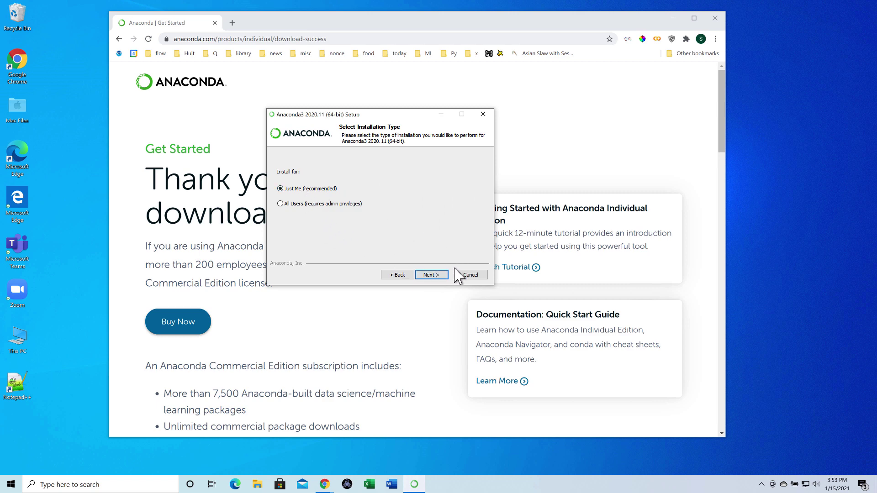
# - Install Anaconda3 for Just Me in the default folder, not added to PATH but registered as the default Python 3.8
pyautogui.click(433, 276)
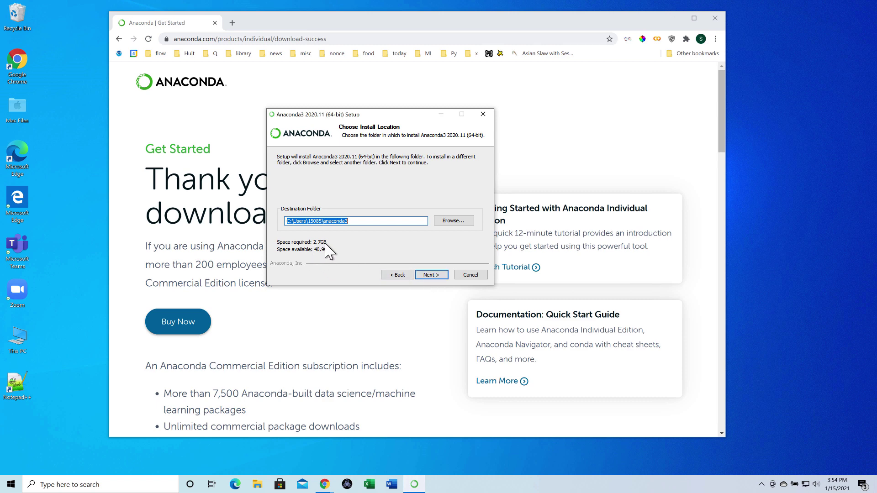
pyautogui.click(433, 275)
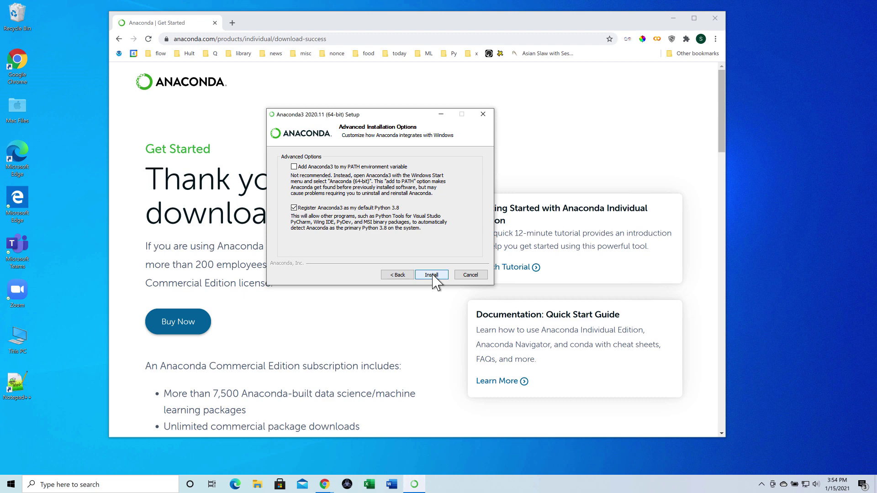
pyautogui.click(294, 167)
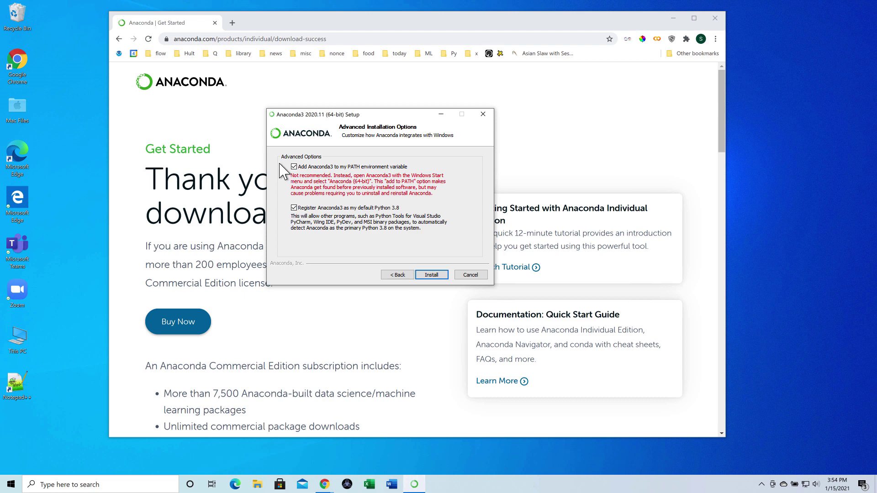
pyautogui.click(293, 167)
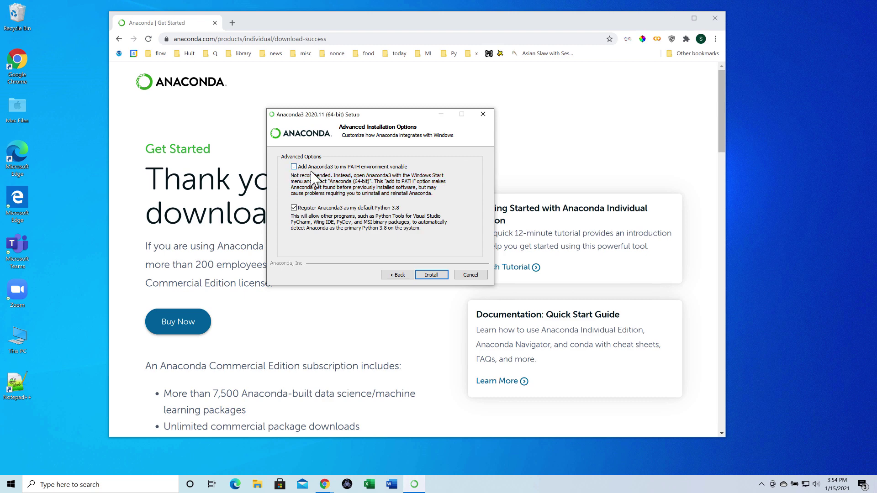
pyautogui.click(434, 281)
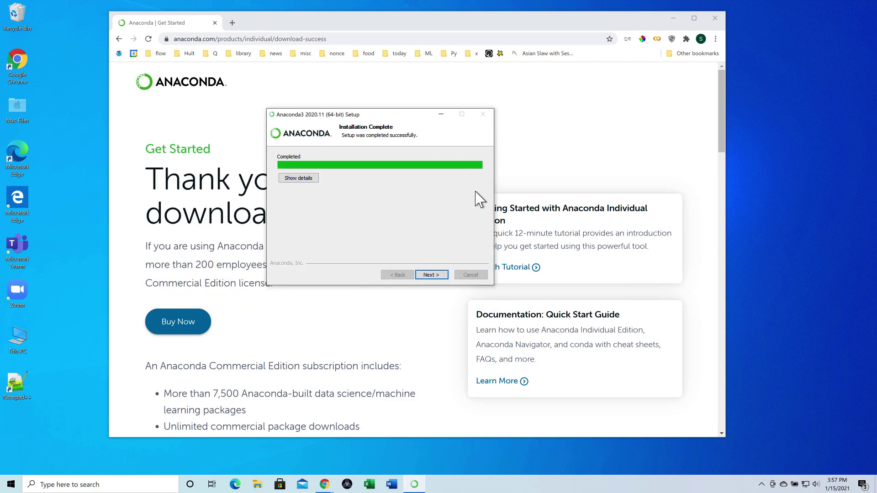
# - Finish the setup wizard with the tutorial and Getting Started pages selected to open, and minimize the browser
pyautogui.click(439, 276)
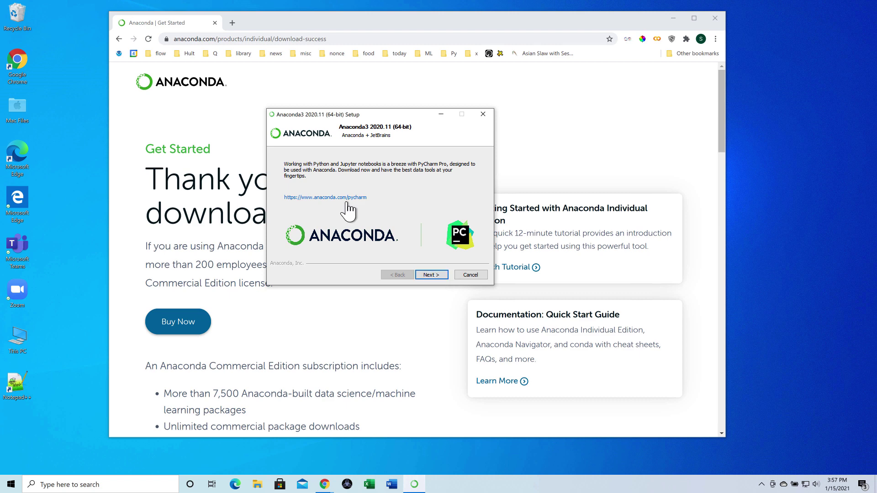
pyautogui.click(437, 276)
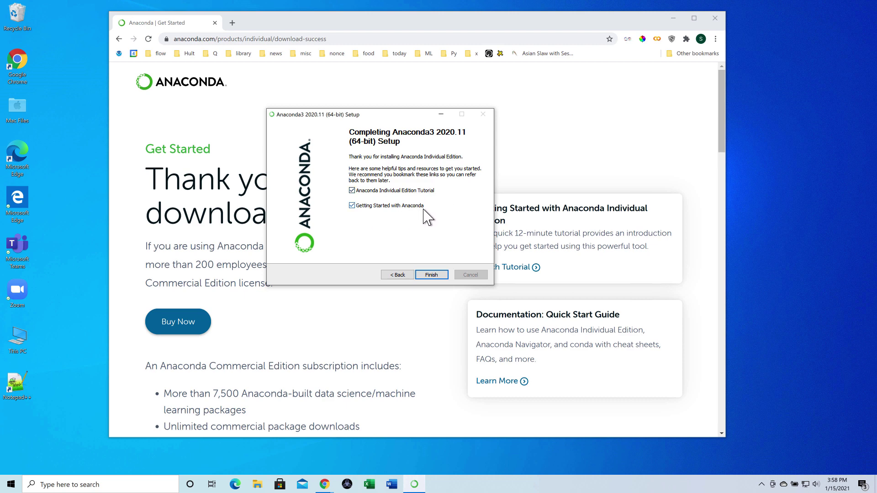
pyautogui.click(433, 276)
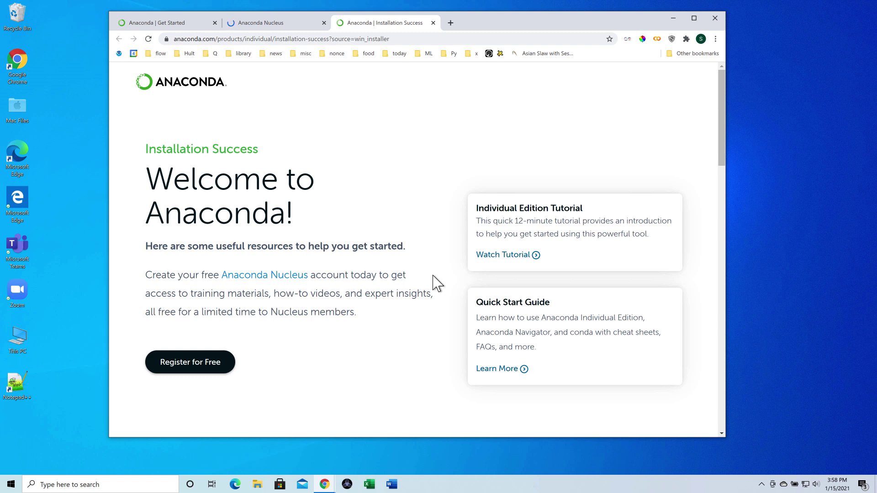
pyautogui.scroll(-2, 433, 276)
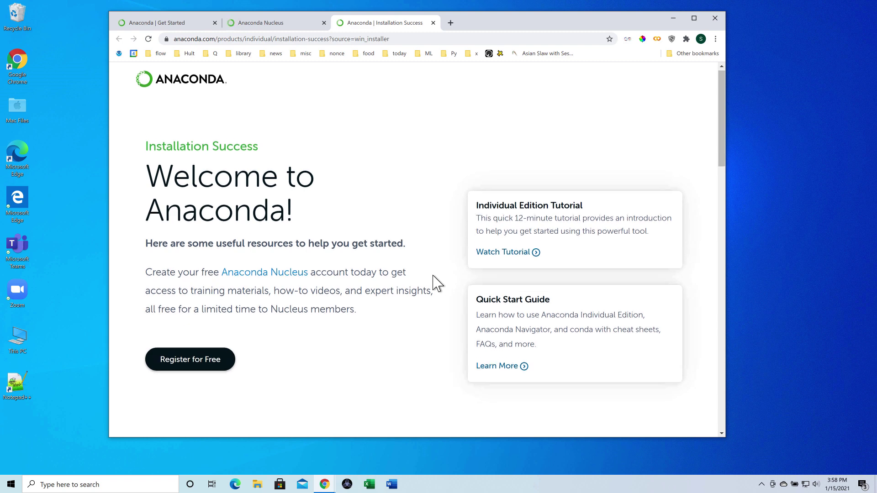
pyautogui.scroll(2, 433, 276)
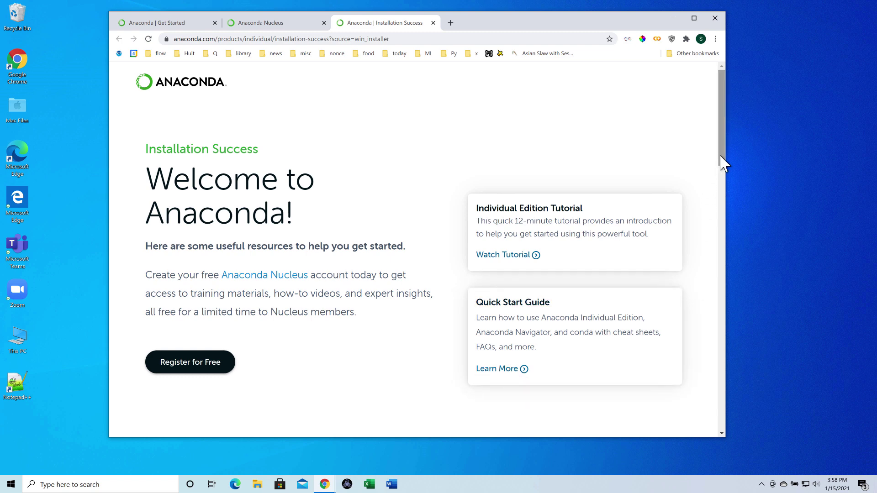
pyautogui.click(674, 18)
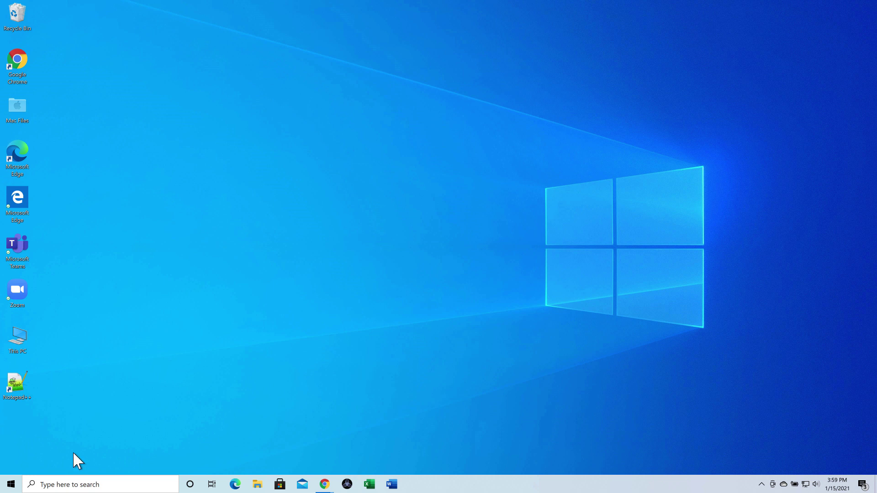
# - Open Anaconda Prompt (anaconda3) as administrator, allowing it to make changes, and run the anaconda command
pyautogui.click(11, 484)
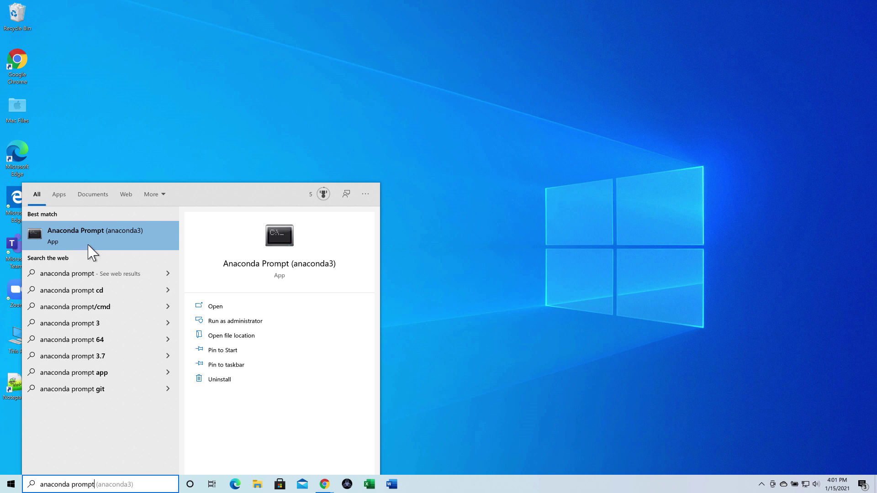
pyautogui.click(246, 324)
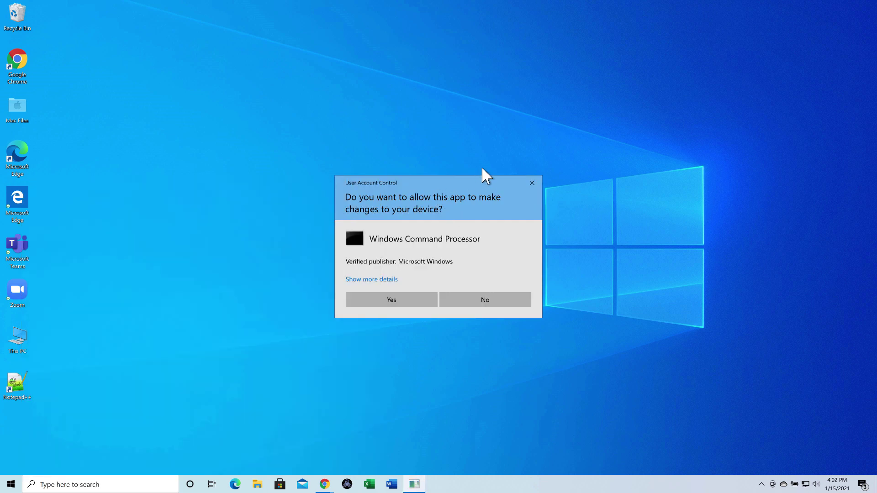
pyautogui.click(411, 303)
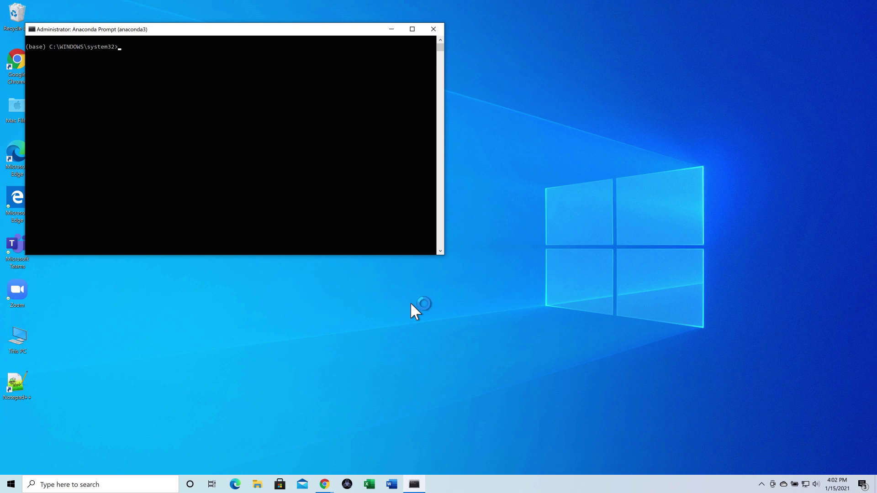
pyautogui.moveTo(241, 34); pyautogui.dragTo(393, 79)
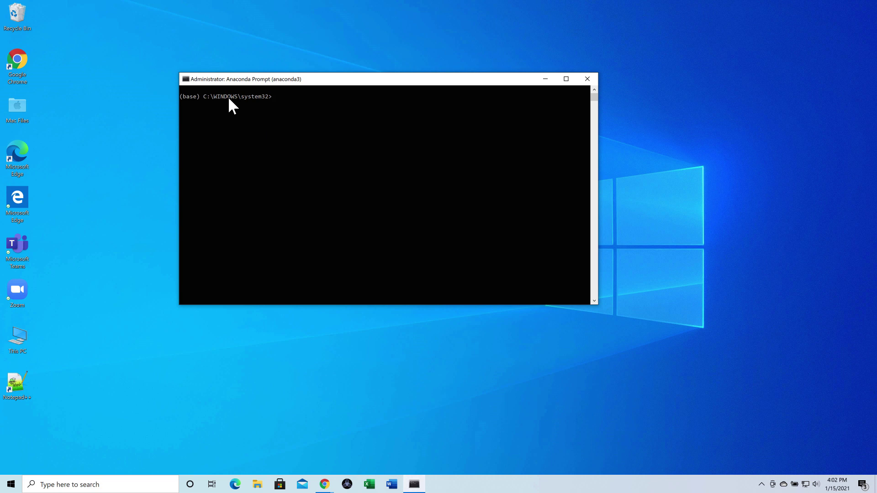
pyautogui.write('anaconda')
pyautogui.press('Return')
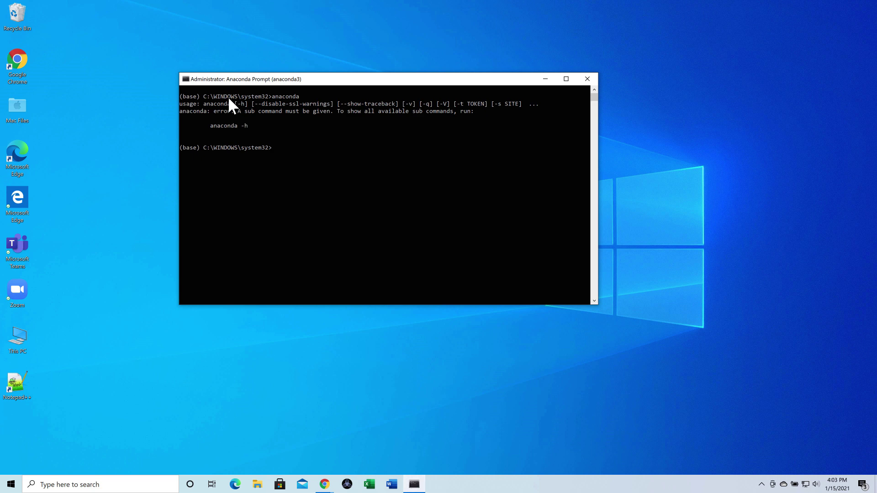
# - Start the Python interpreter, then assign 2 to x and print x
pyautogui.write('python')
pyautogui.press('Return')
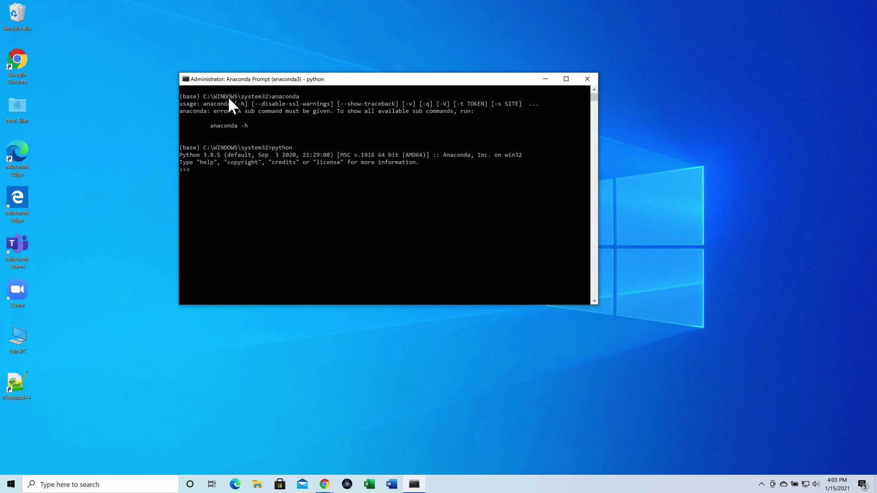
pyautogui.write('x = 2 >>> ')
pyautogui.write('print(x')
# - Exit the Python interpreter with exit() and close the Anaconda Prompt with the exit command
pyautogui.write('ex')
pyautogui.write('it')
pyautogui.write('()')
pyautogui.press('Return')
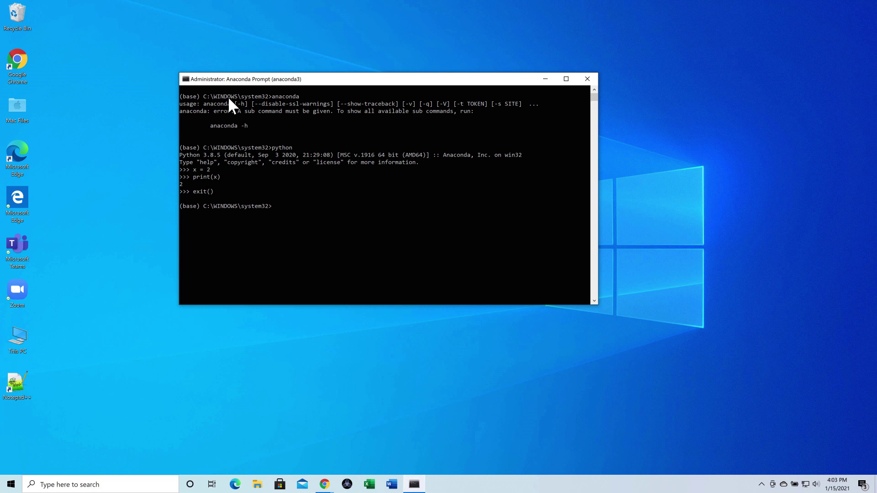
pyautogui.write('exit')
pyautogui.press('Return')
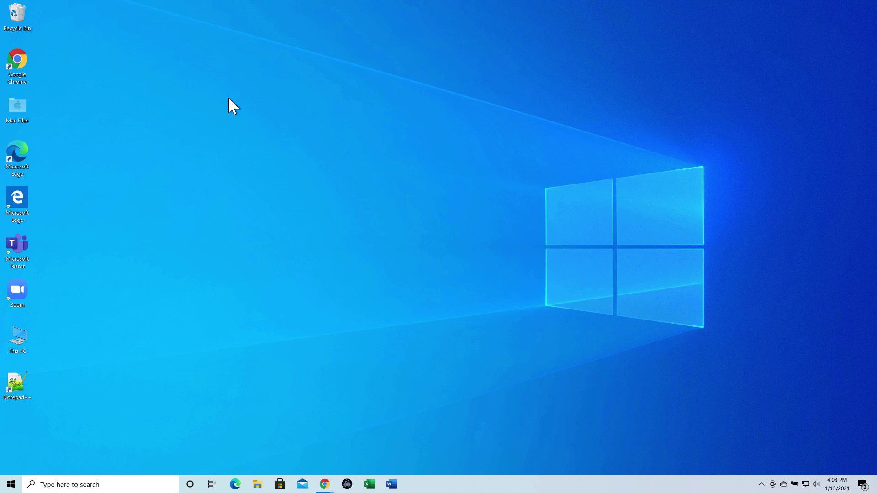